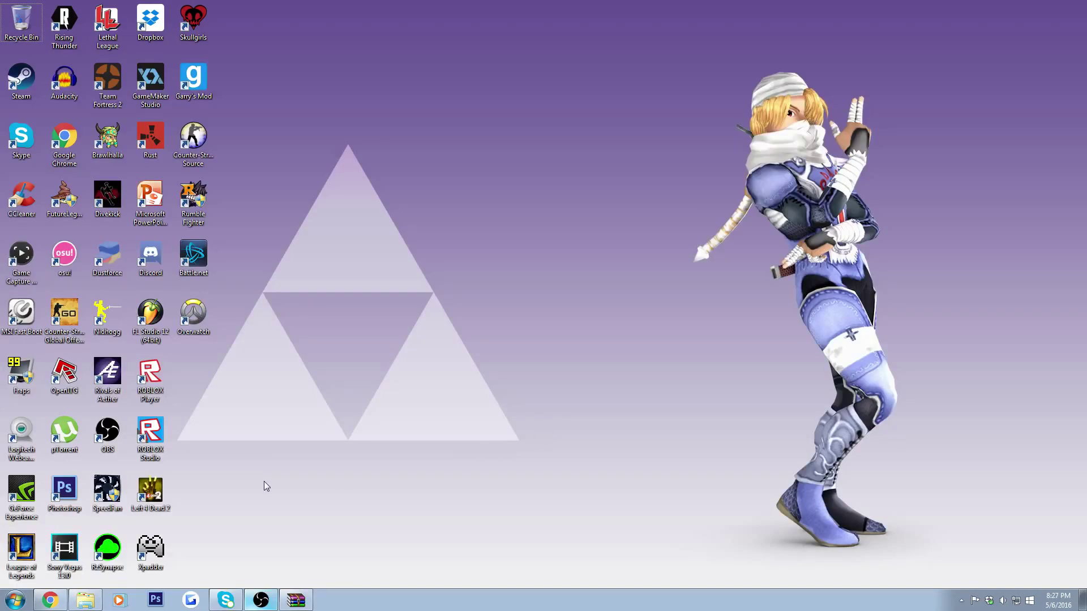
Step: Search 'xampp' in Chrome, save the XAMPP 5.5.34 Windows installer, then close Chrome
left_click(49, 600)
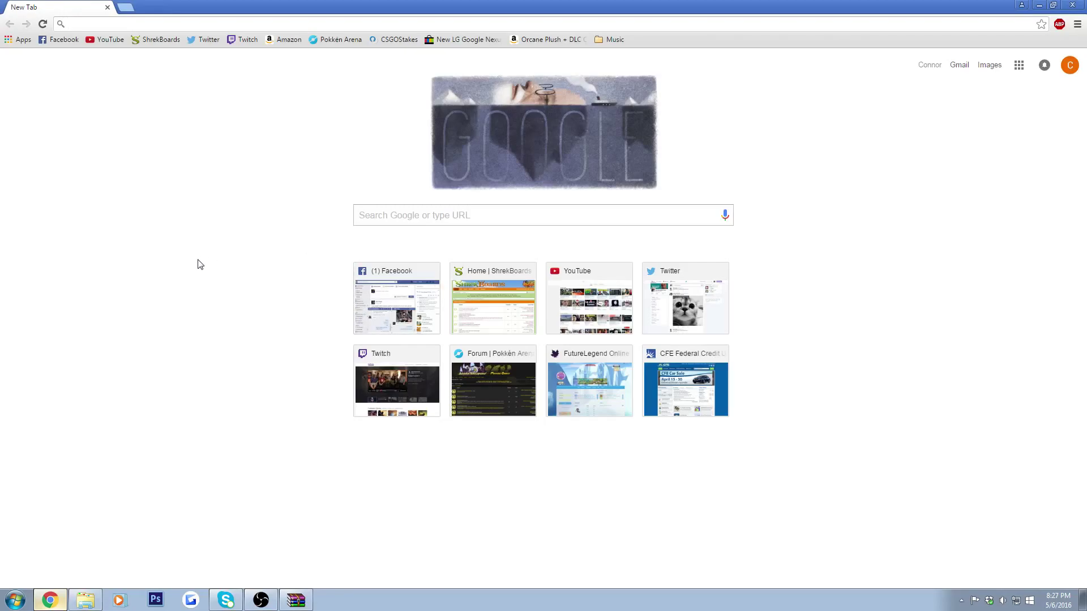
type("xampp")
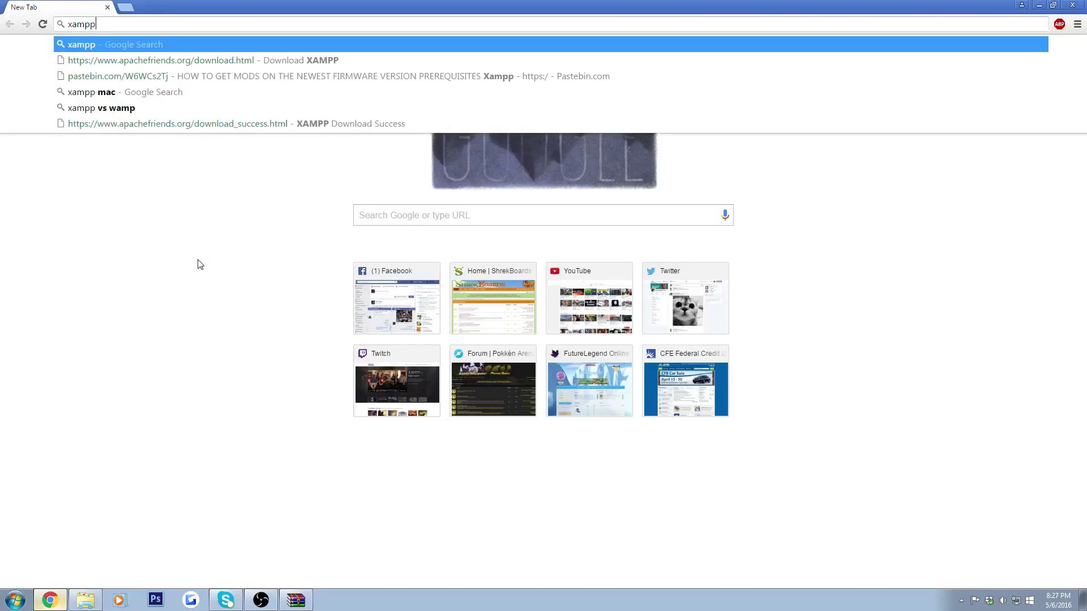
key("Return")
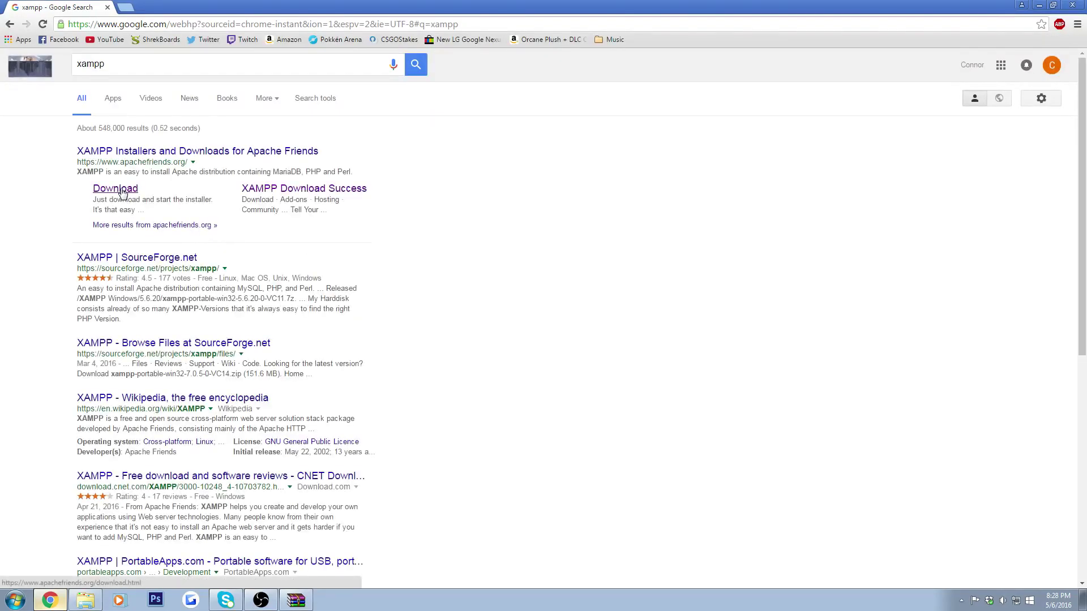
left_click(122, 191)
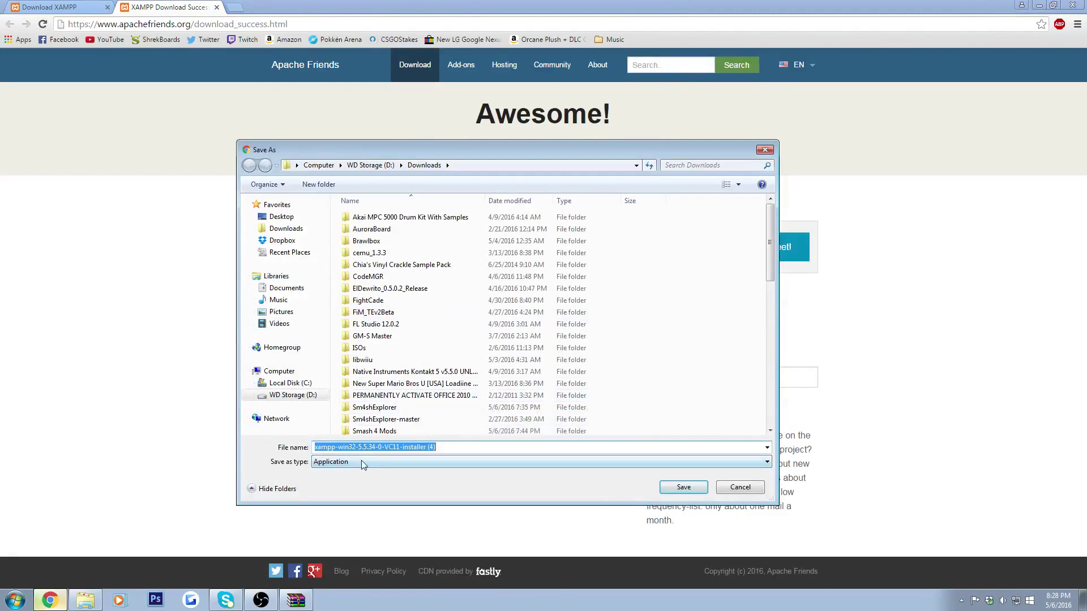
left_click(682, 486)
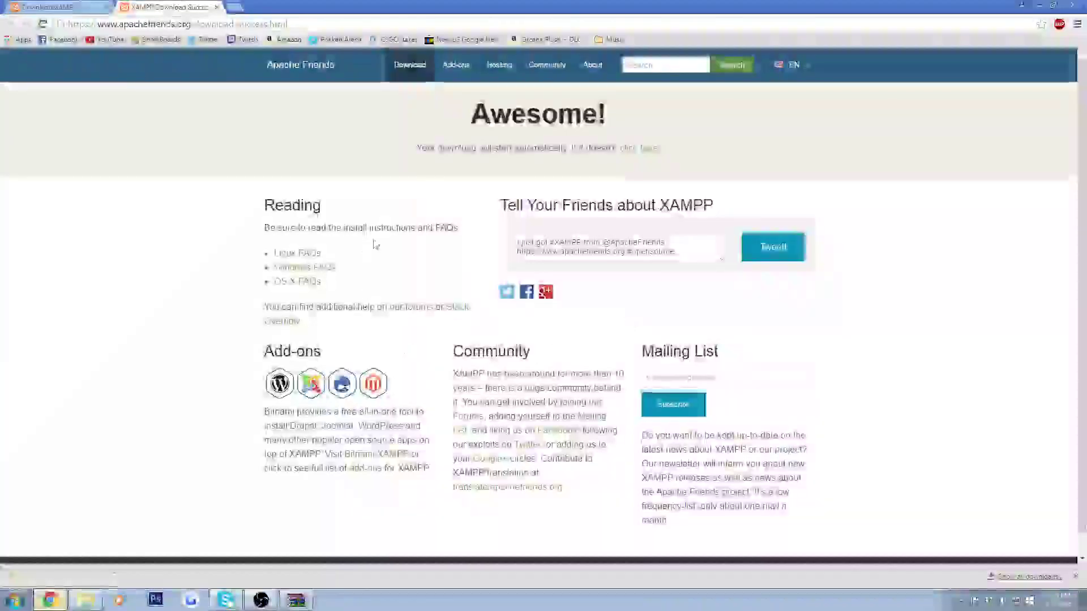
left_click(216, 7)
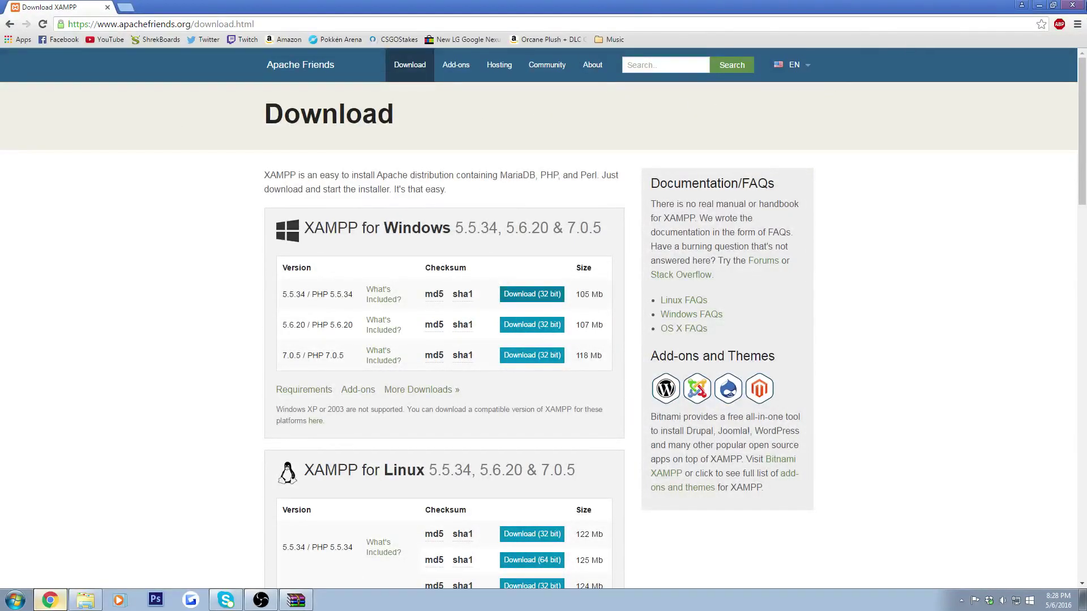
left_click(1071, 5)
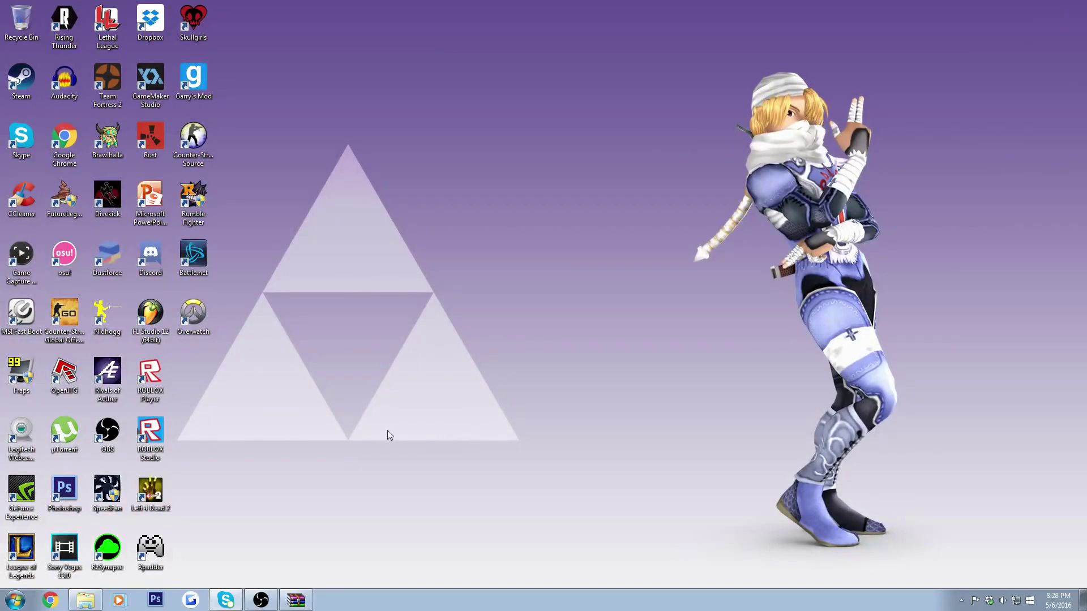
Step: Restore the WinRAR window listing the kernel and sdcafiine folders of Kexploit + SDCafiine.zip
left_click(295, 600)
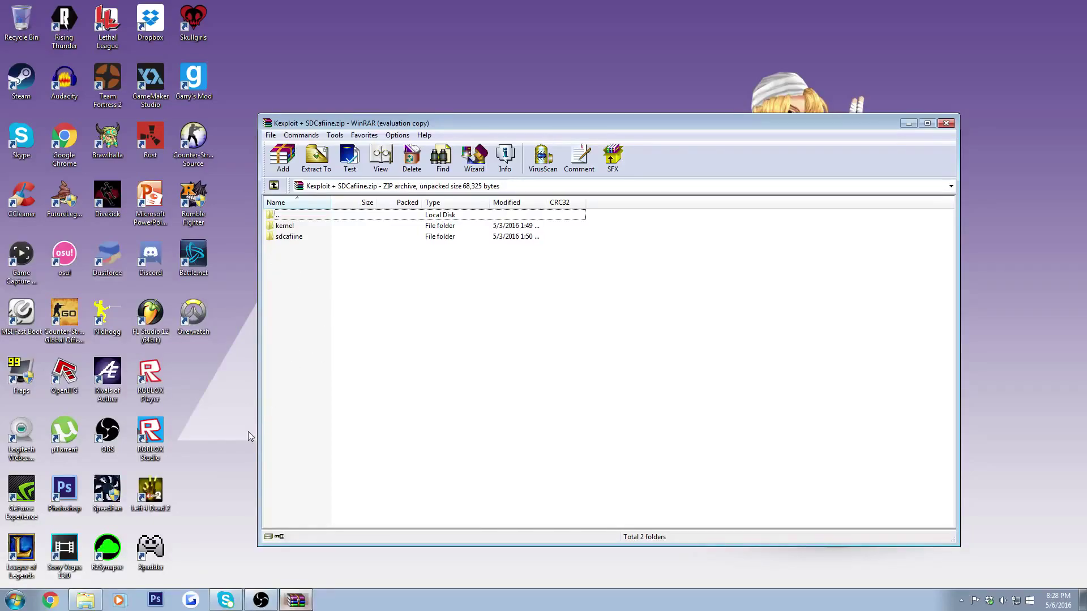
mouse_move(89, 601)
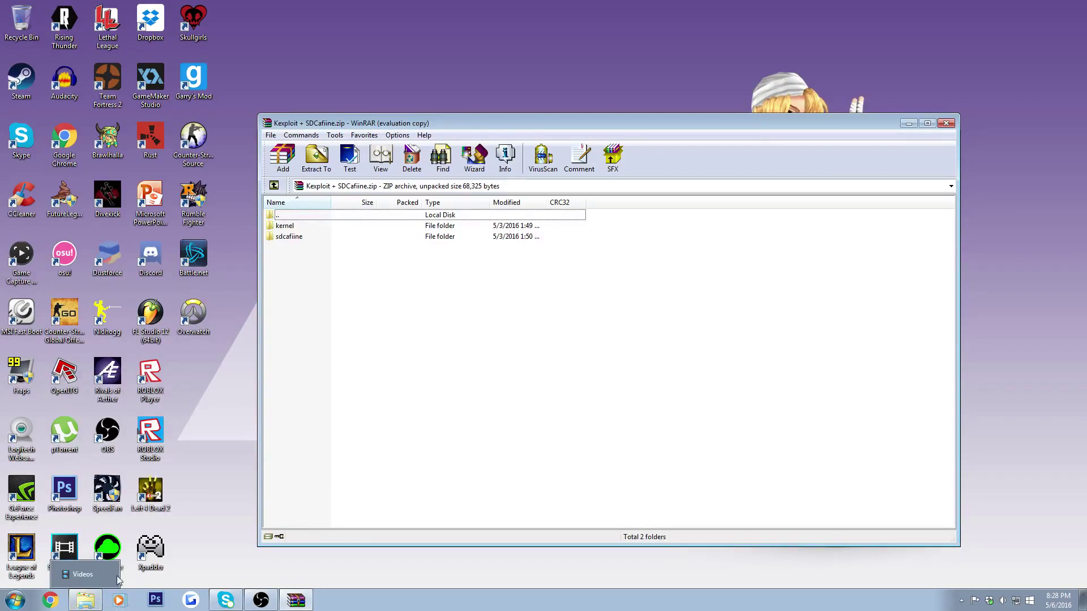
Step: Browse in Explorer to the htdocs folder inside D:\xampp on the WD Storage drive
left_click(89, 601)
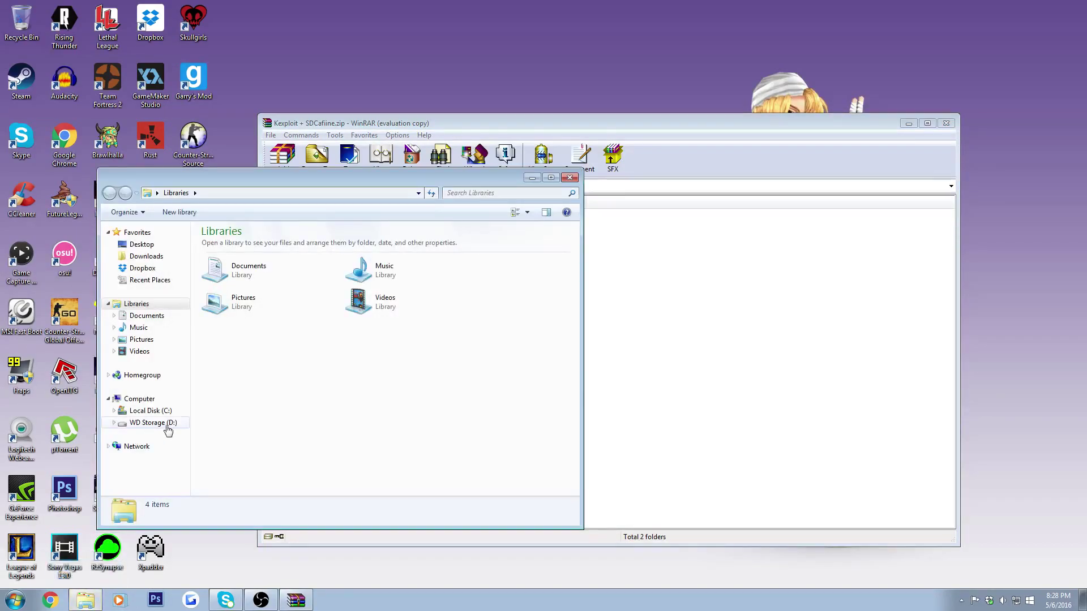
left_click(167, 422)
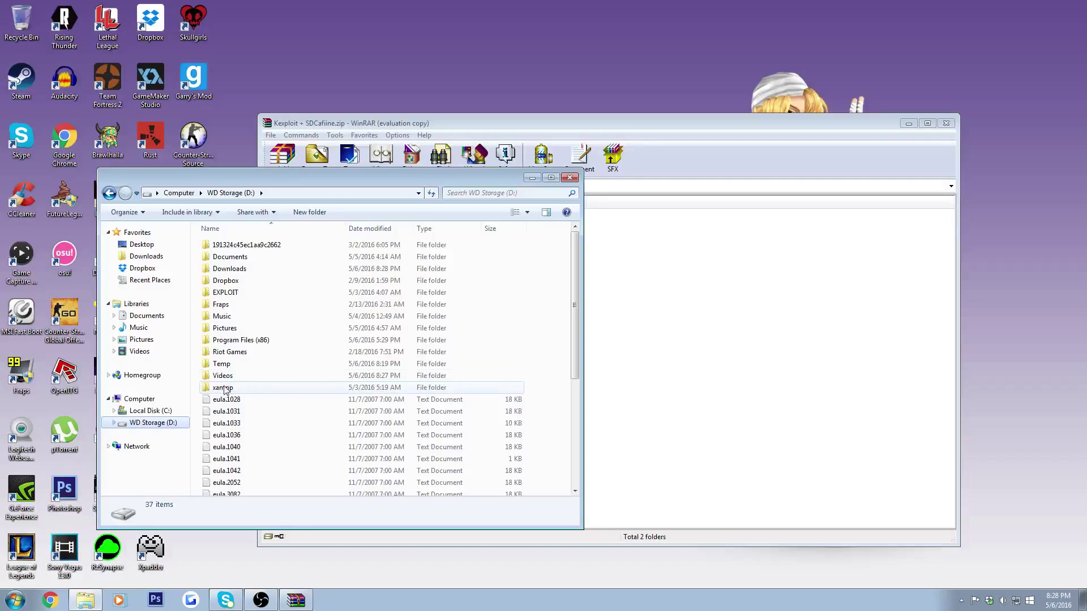
left_click(159, 411)
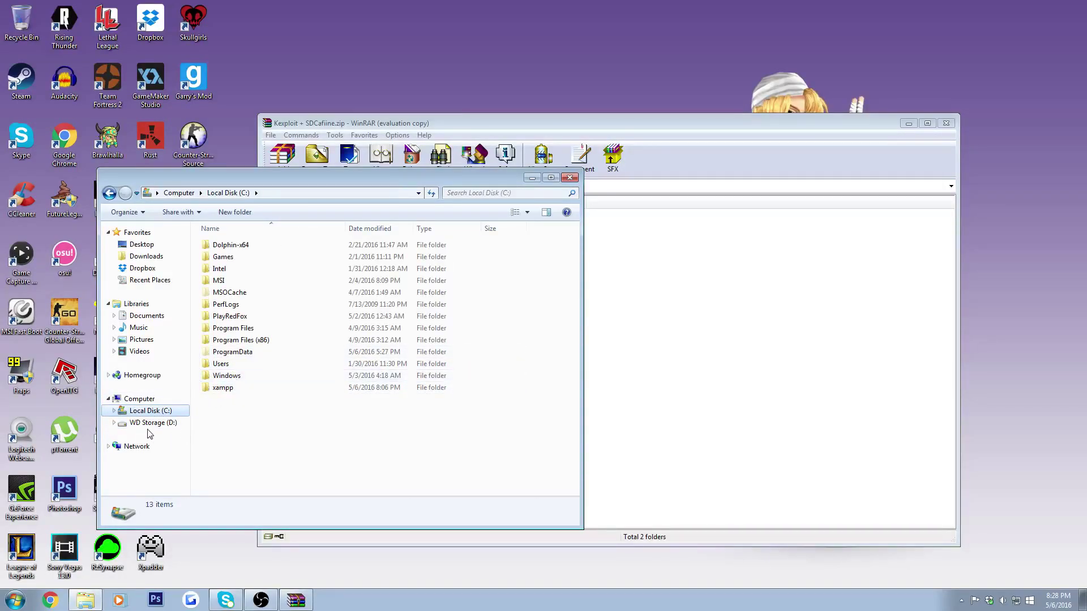
left_click(151, 424)
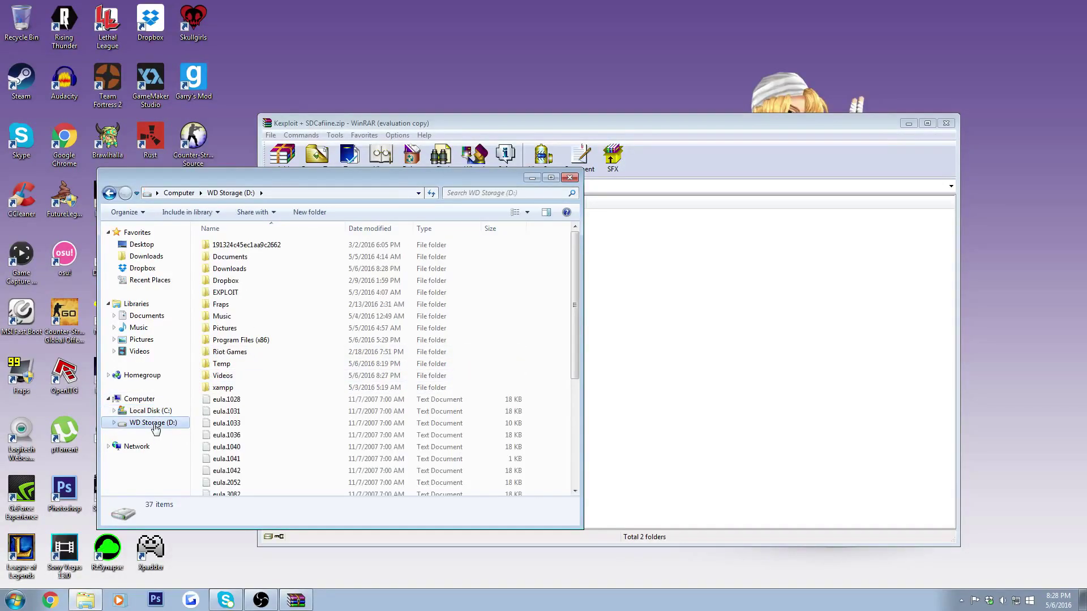
double_click(242, 388)
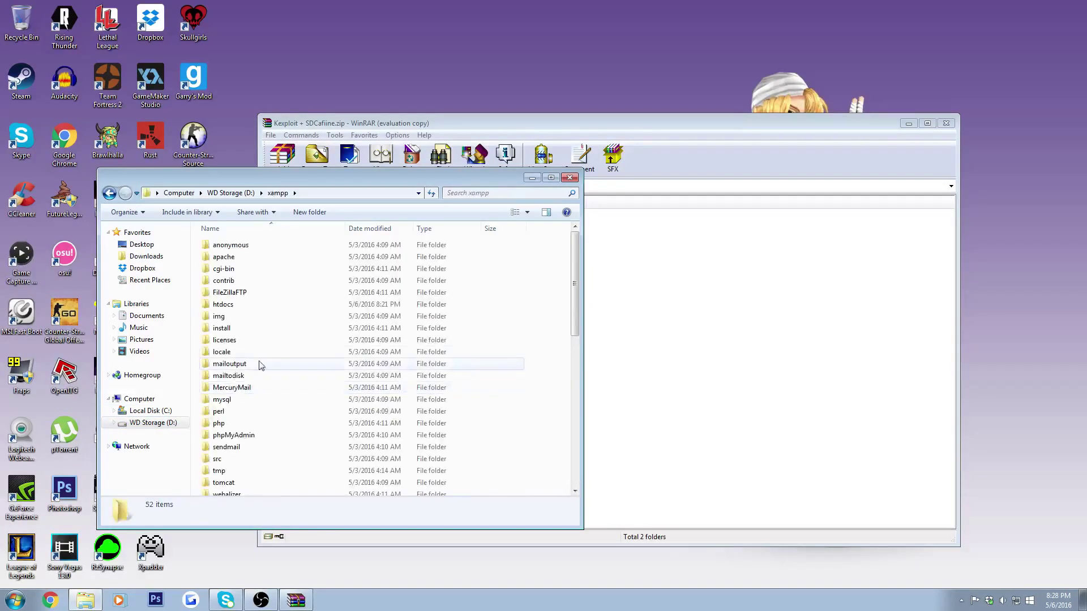
double_click(230, 309)
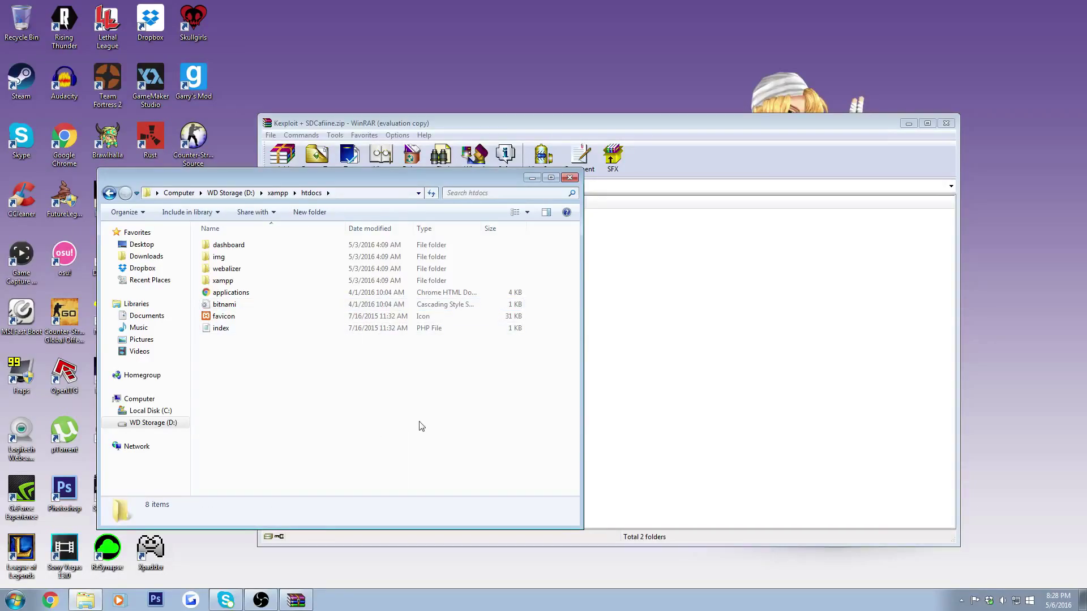
Step: Drag the kernel and sdcafiine folders from the archive into htdocs, then return to D:\xampp
left_click(641, 360)
left_click_drag(318, 268, 232, 387)
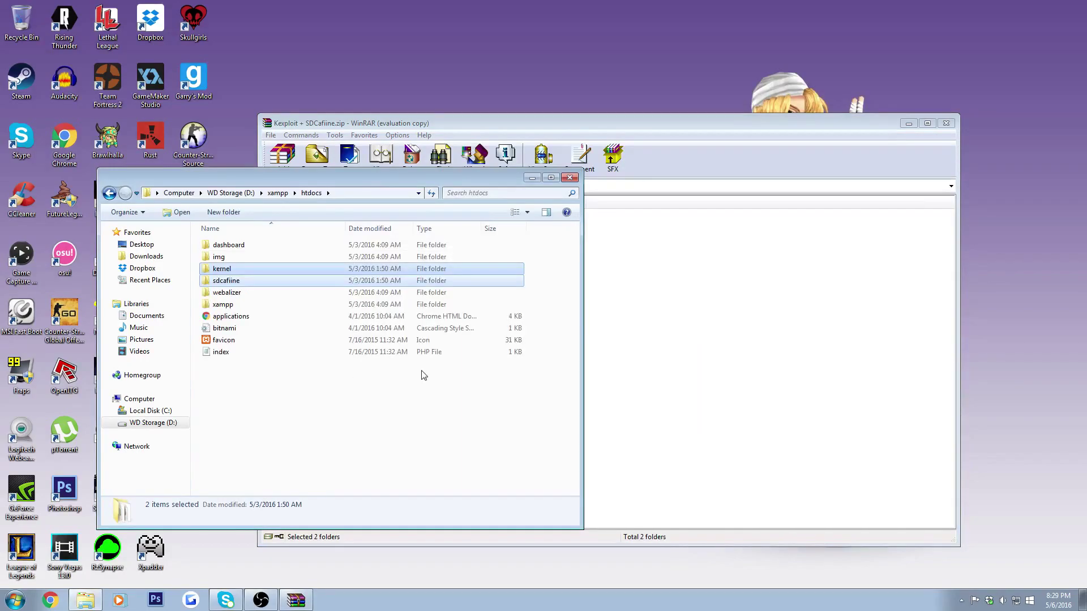
left_click(431, 411)
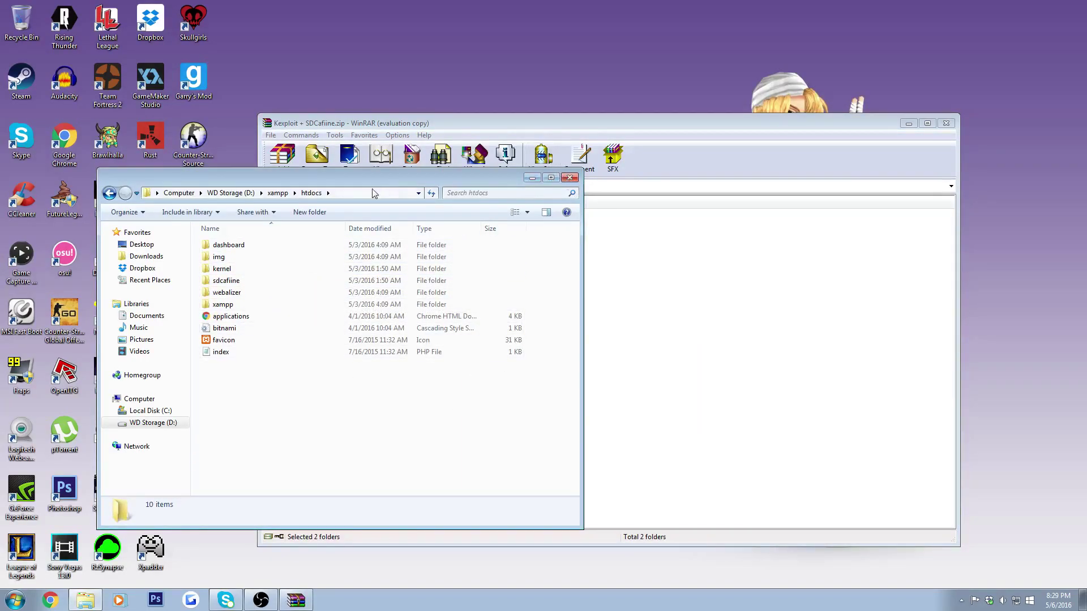
left_click(277, 193)
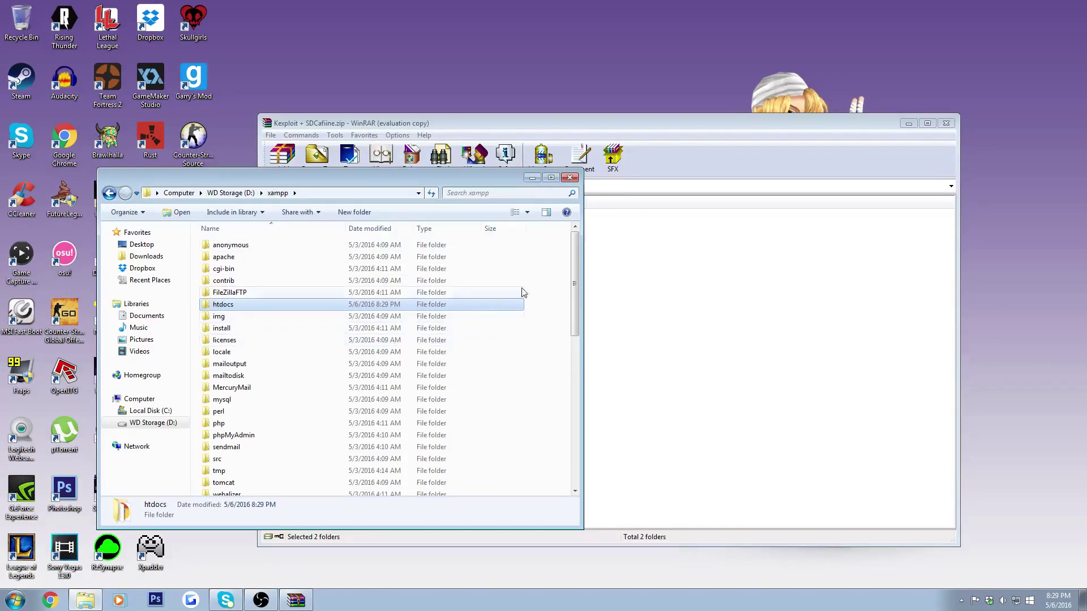
left_click_drag(579, 253, 571, 412)
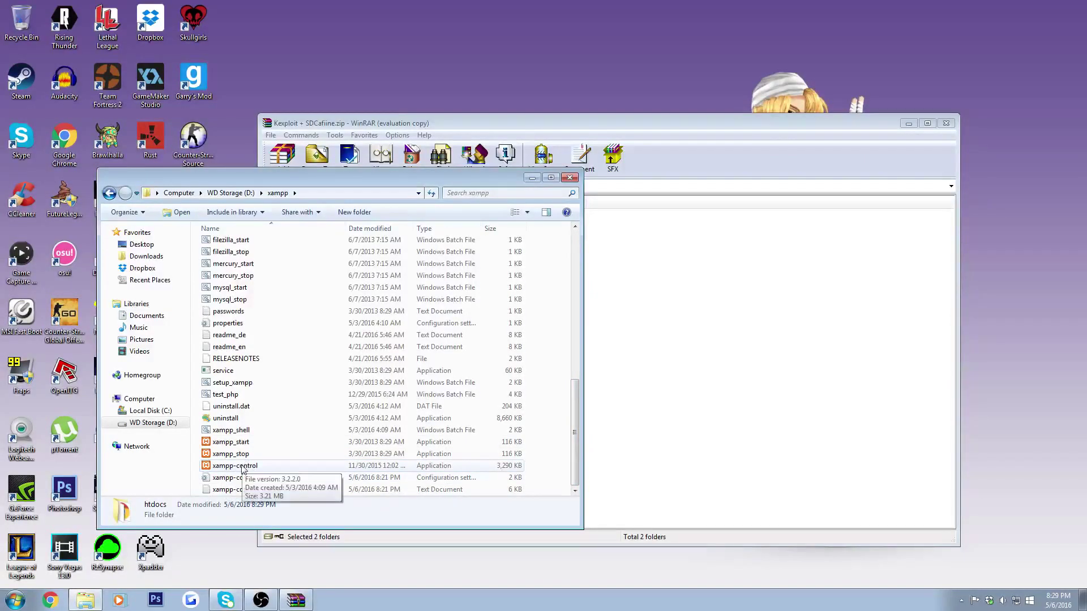
left_click(16, 600)
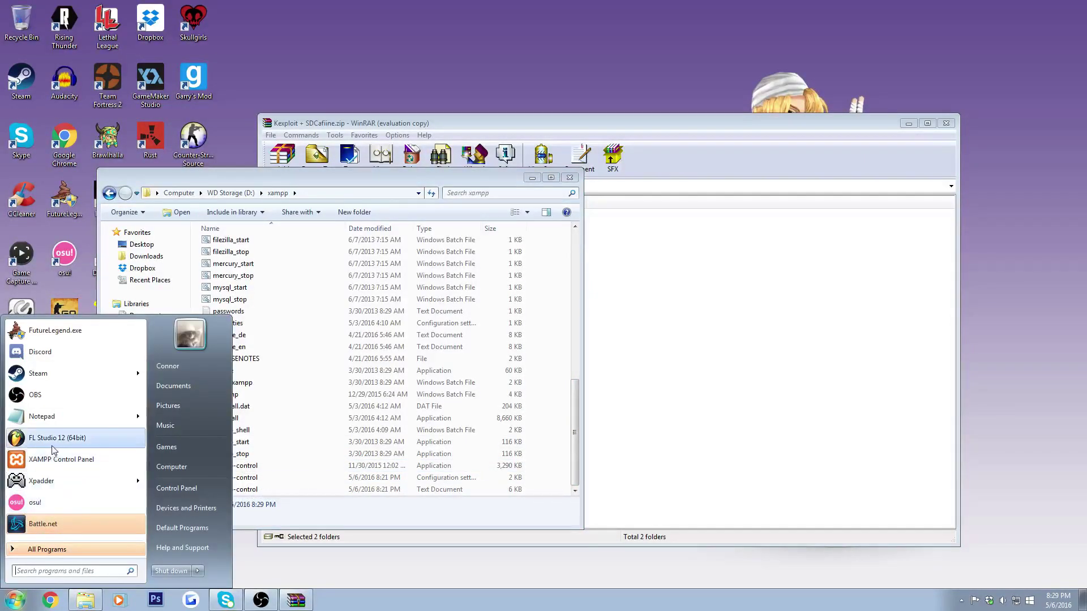
left_click(53, 482)
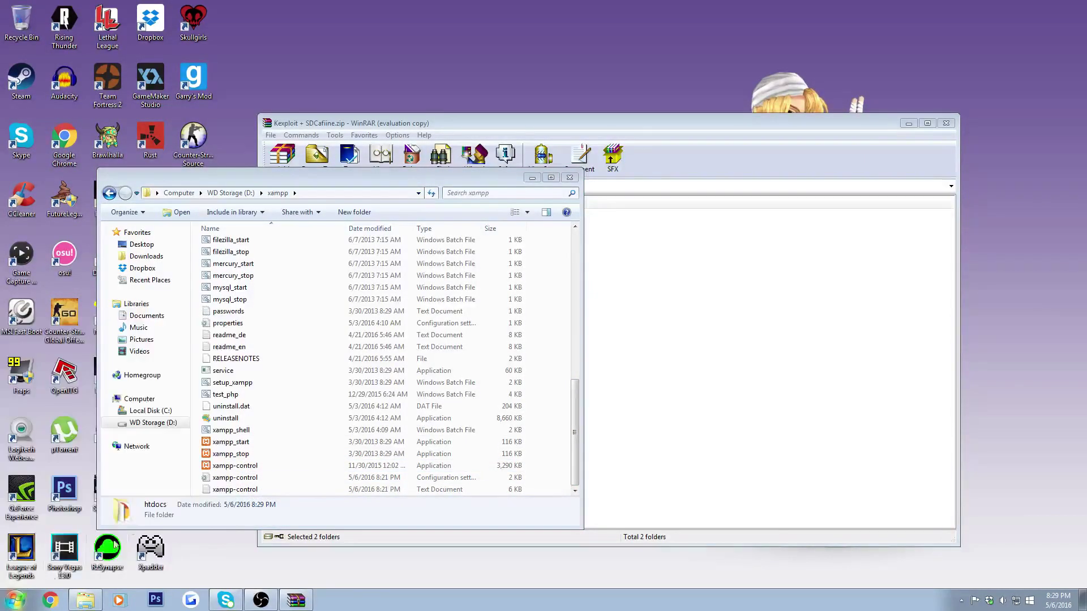
Step: Launch xampp-control, start Apache on ports 80 and 443, and close WinRAR and Explorer
double_click(243, 466)
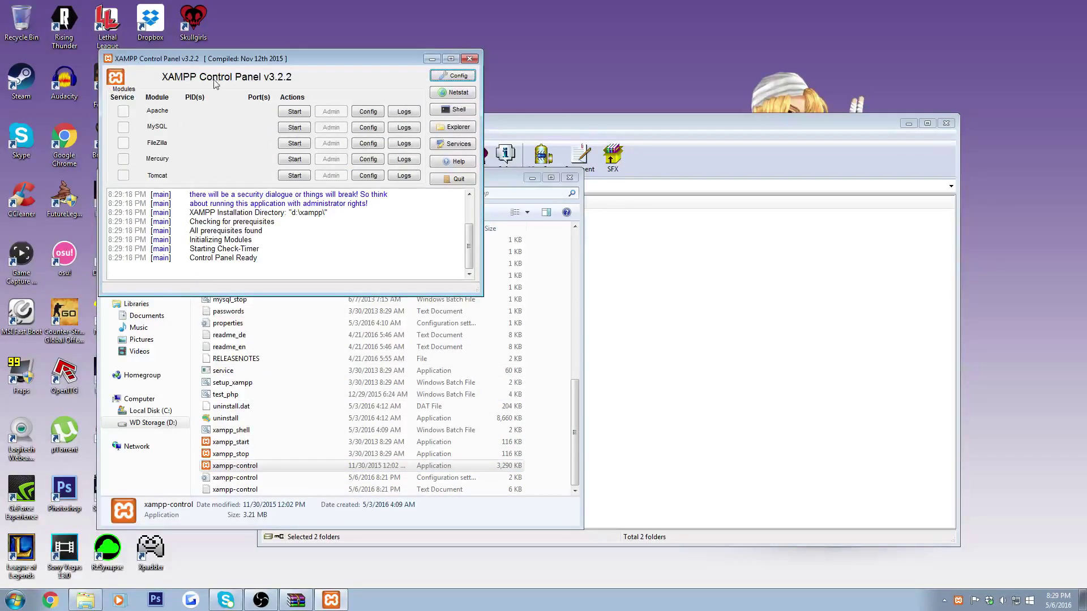
left_click(290, 114)
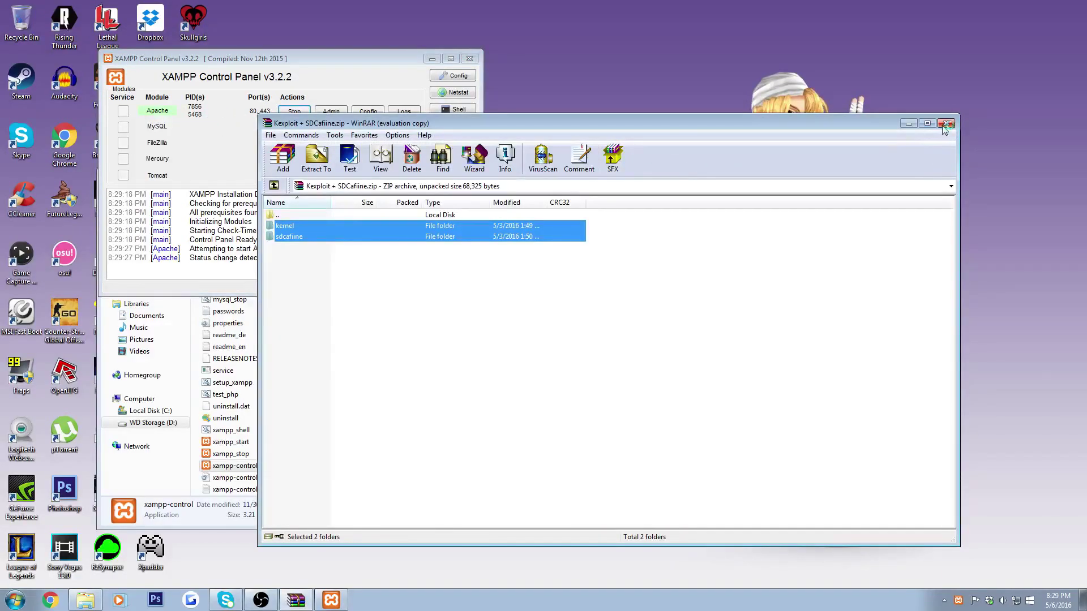
left_click(945, 123)
left_click(570, 177)
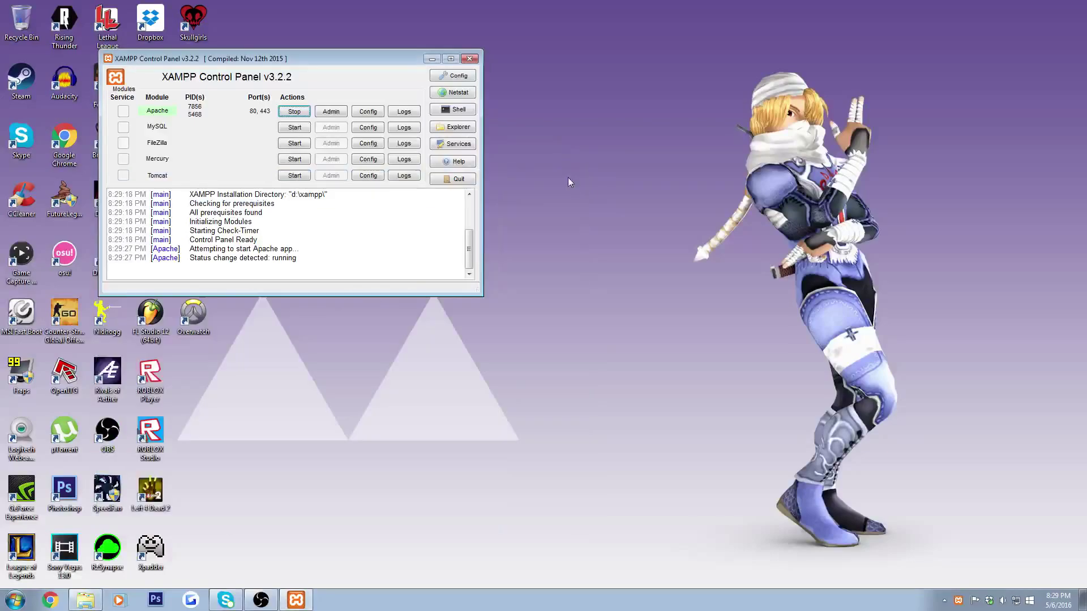
left_click(431, 60)
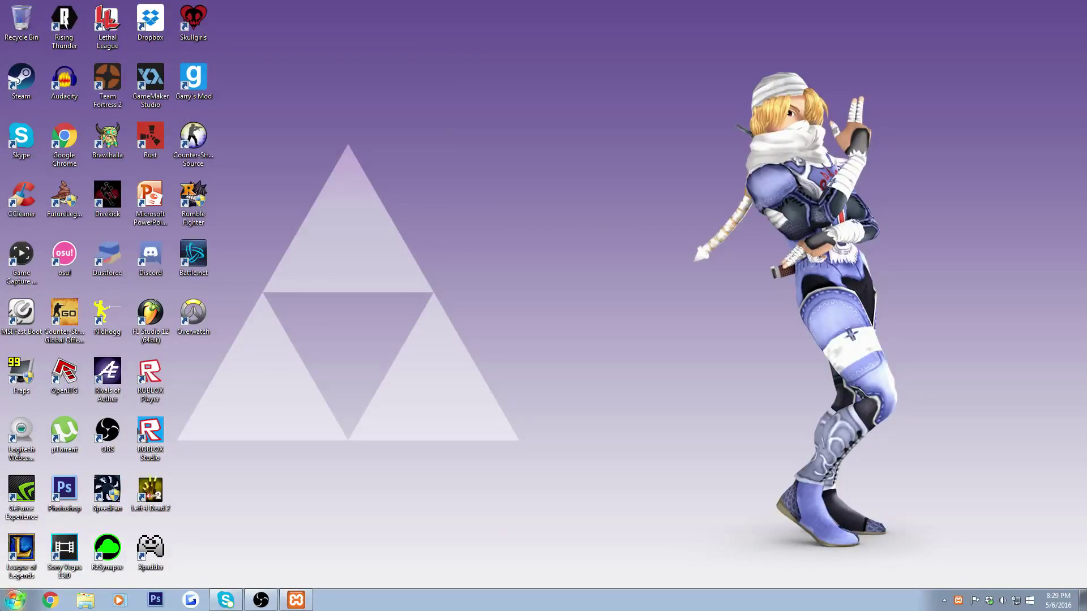
Step: Open Command Prompt via a cmd search and run ipconfig, revealing IPv4 192.168.0.8
left_click(16, 600)
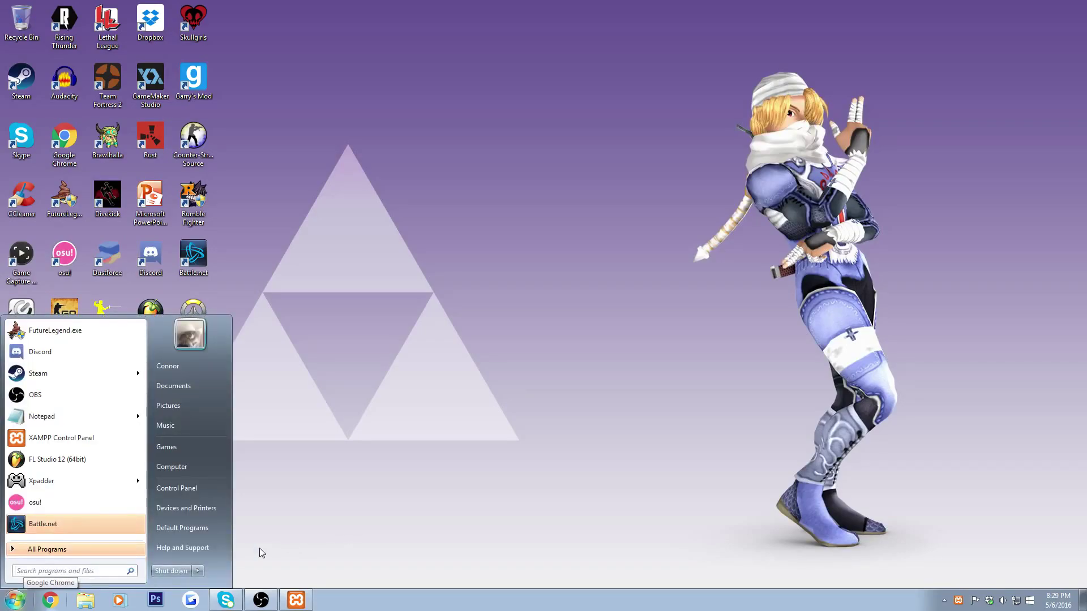
type("cmd")
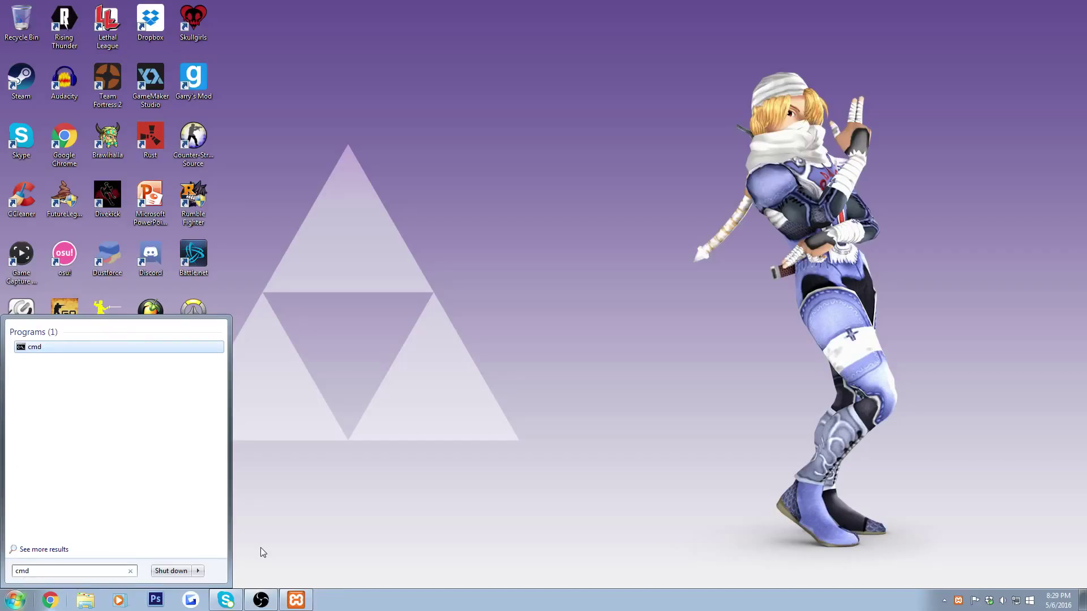
key("Return")
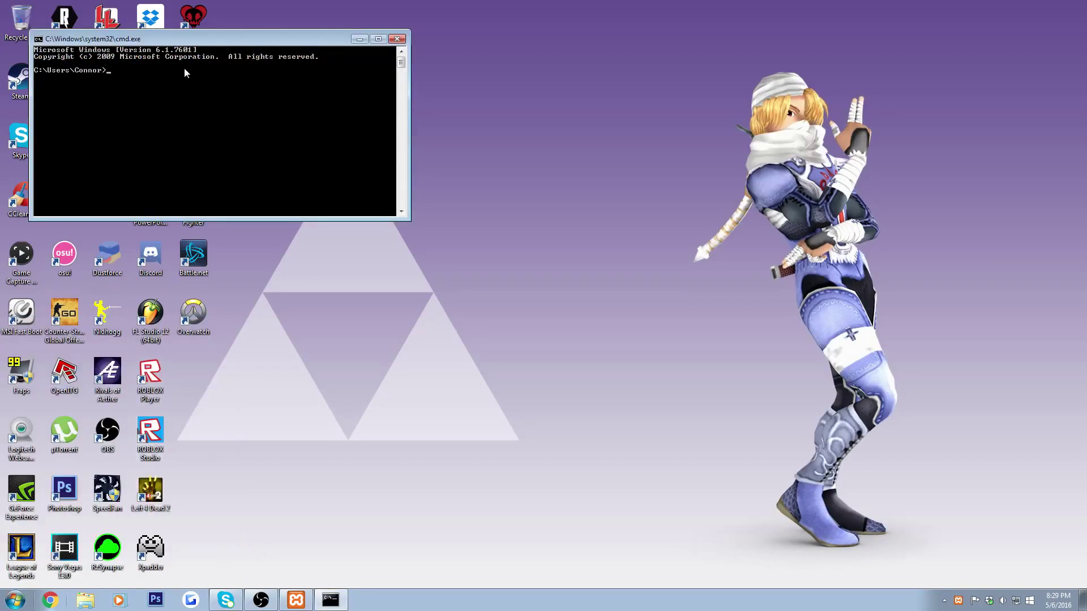
left_click_drag(187, 39, 500, 154)
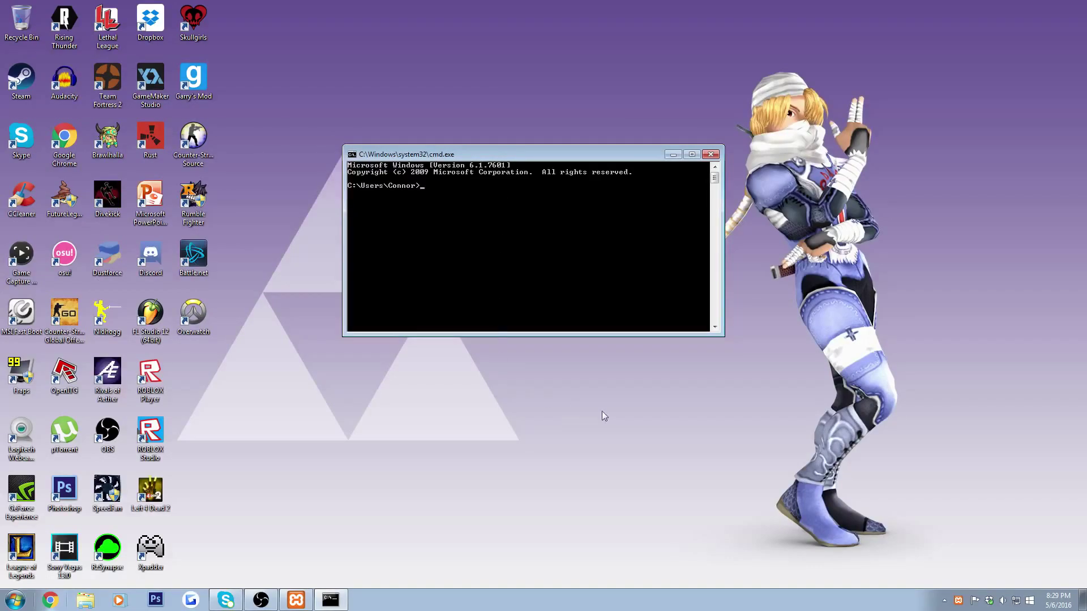
type("ipcon")
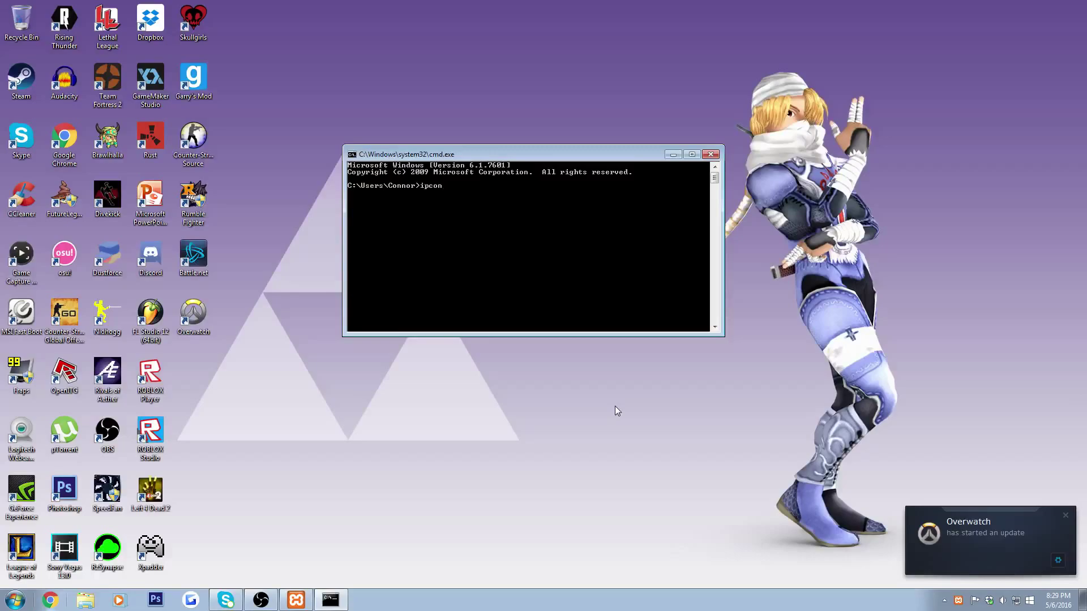
type("fig")
key("Return")
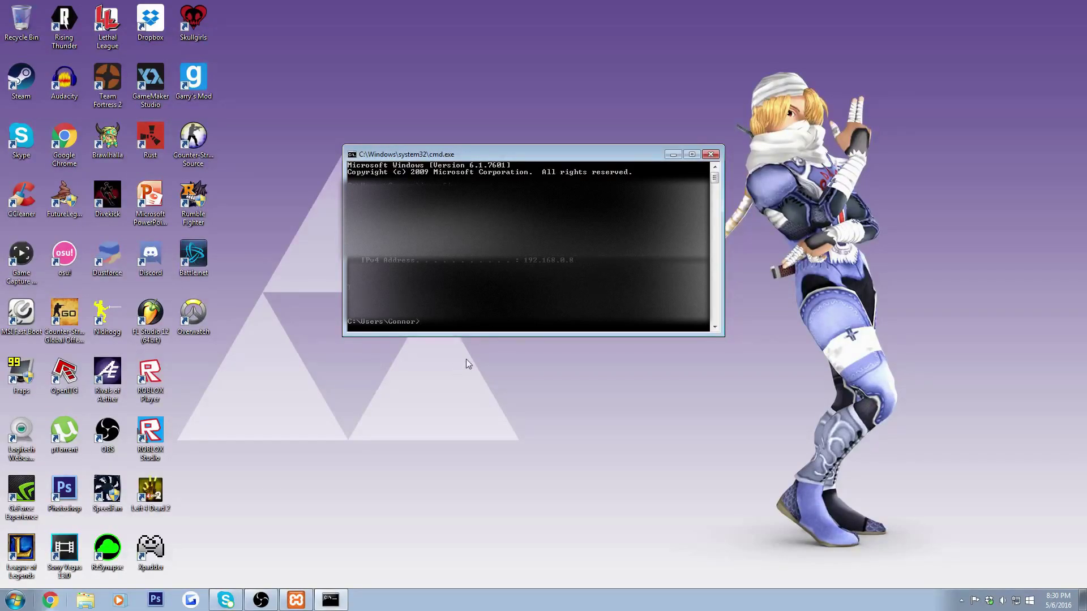
Step: Start a new Notepad note holding 192.168.0.8 and close the Command Prompt window
left_click(16, 600)
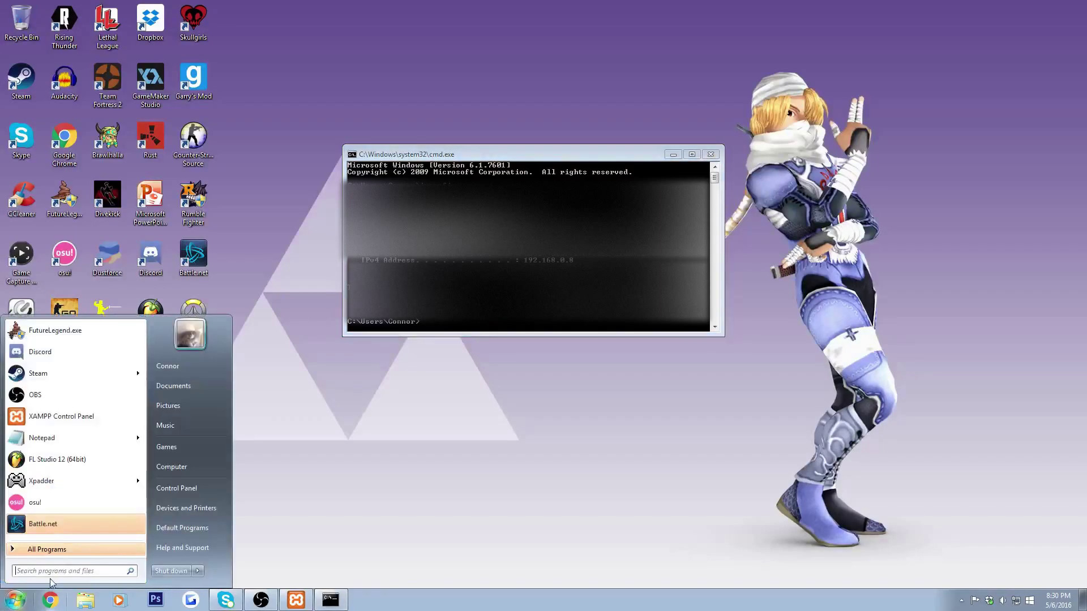
left_click(62, 438)
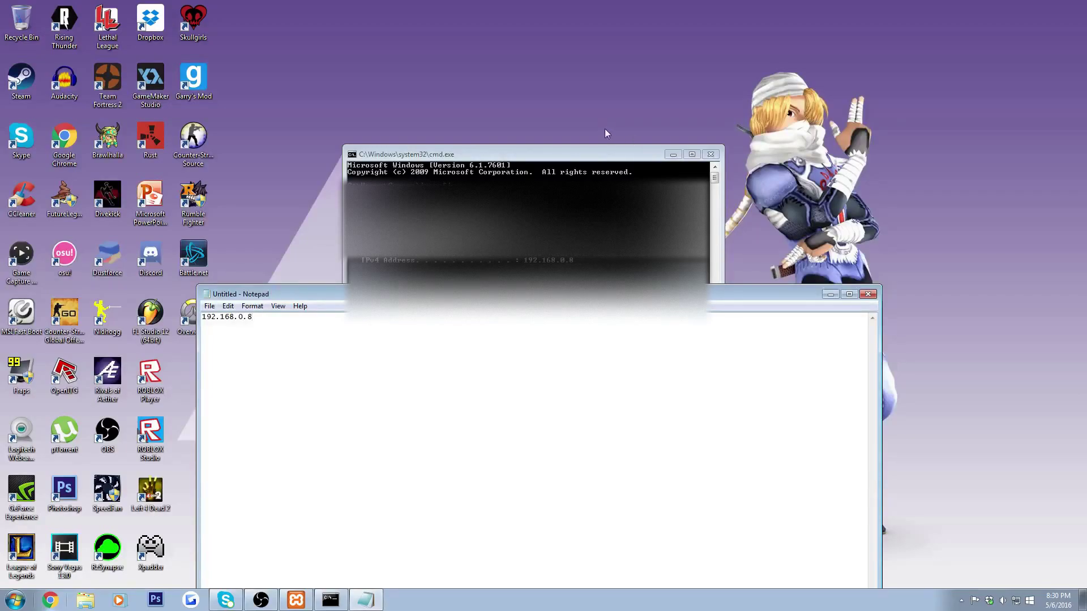
left_click(711, 155)
left_click_drag(706, 294, 696, 131)
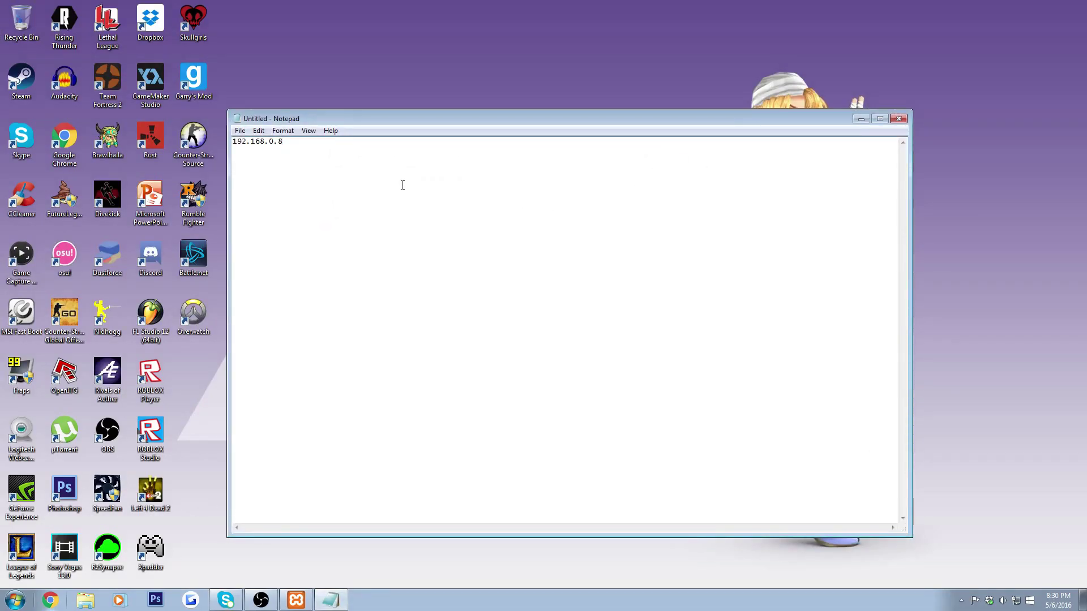
left_click(226, 600)
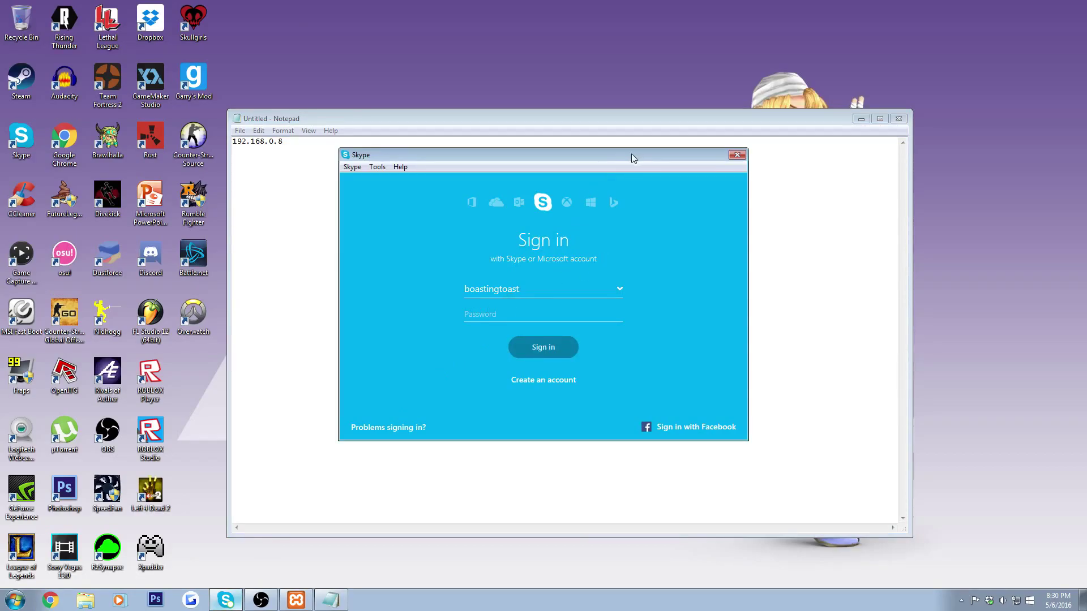
left_click_drag(612, 153, 612, 160)
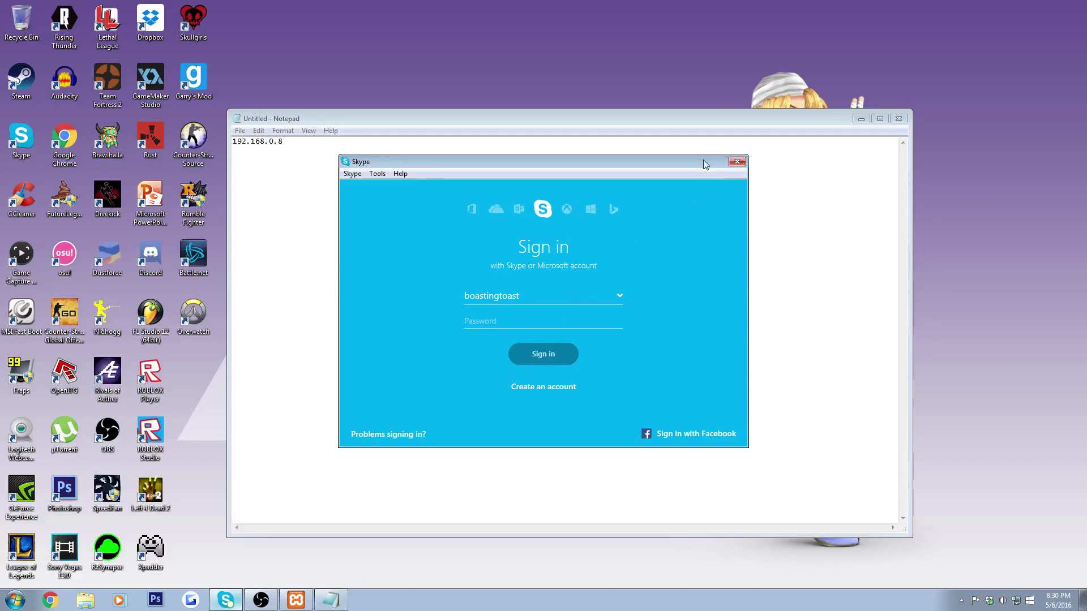
left_click(737, 163)
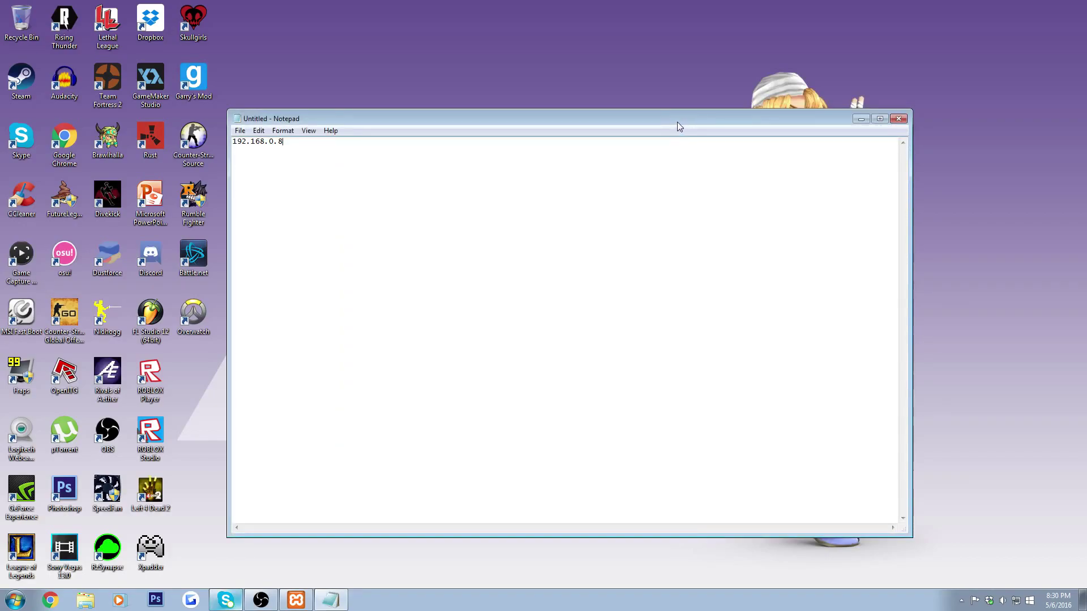
left_click_drag(677, 122, 674, 120)
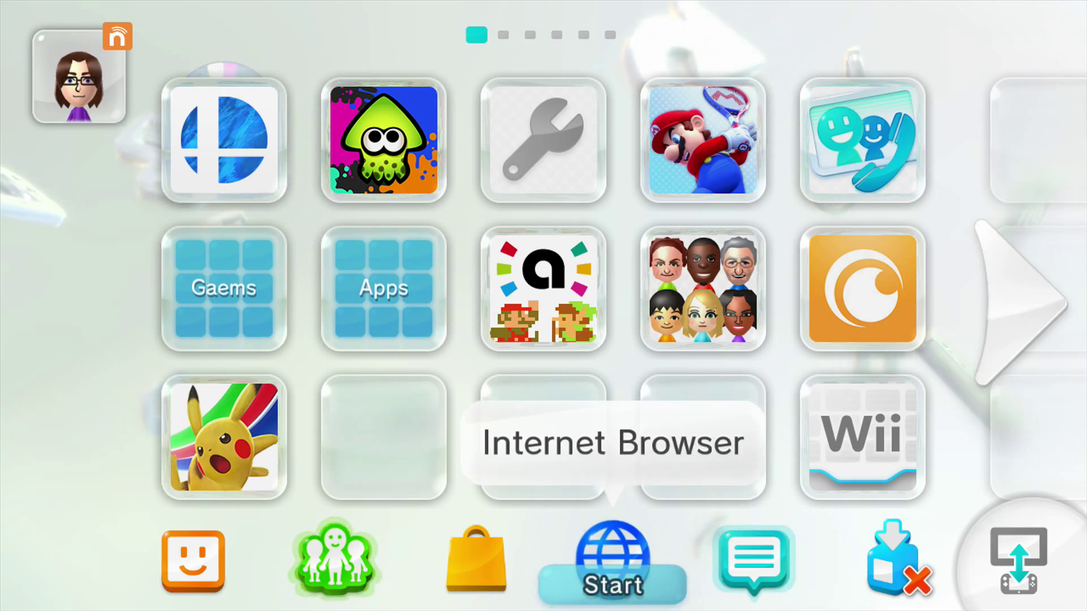
Step: Start the Wii U Internet Browser, opening its Start Page with Kernel and SDCafiine bookmarks
key("Return")
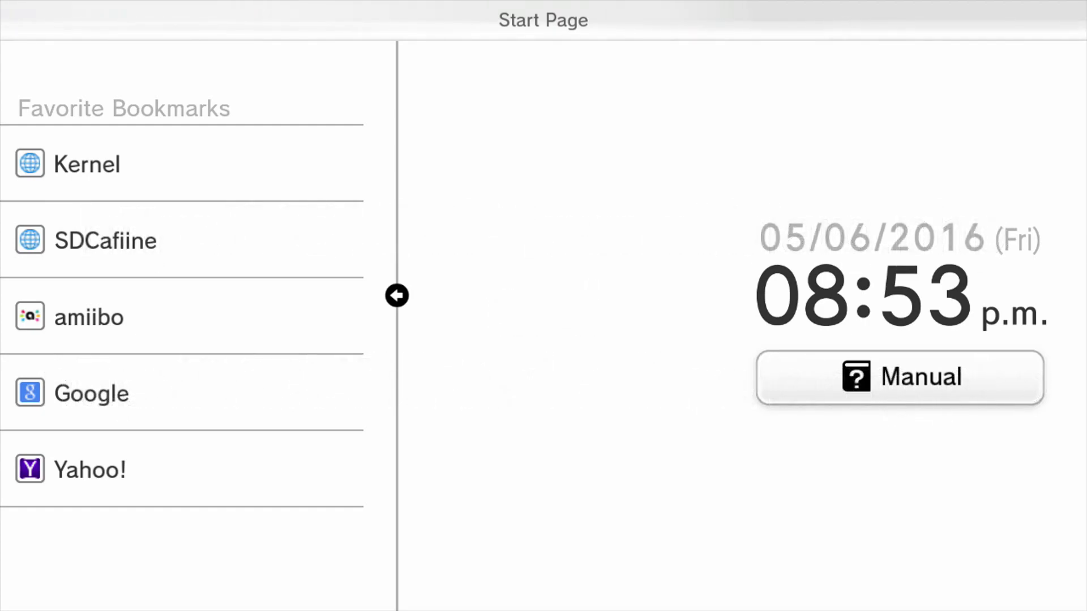
Step: Open the Kernel entry under Favorite Bookmarks on the browser's Start Page
left_click(87, 164)
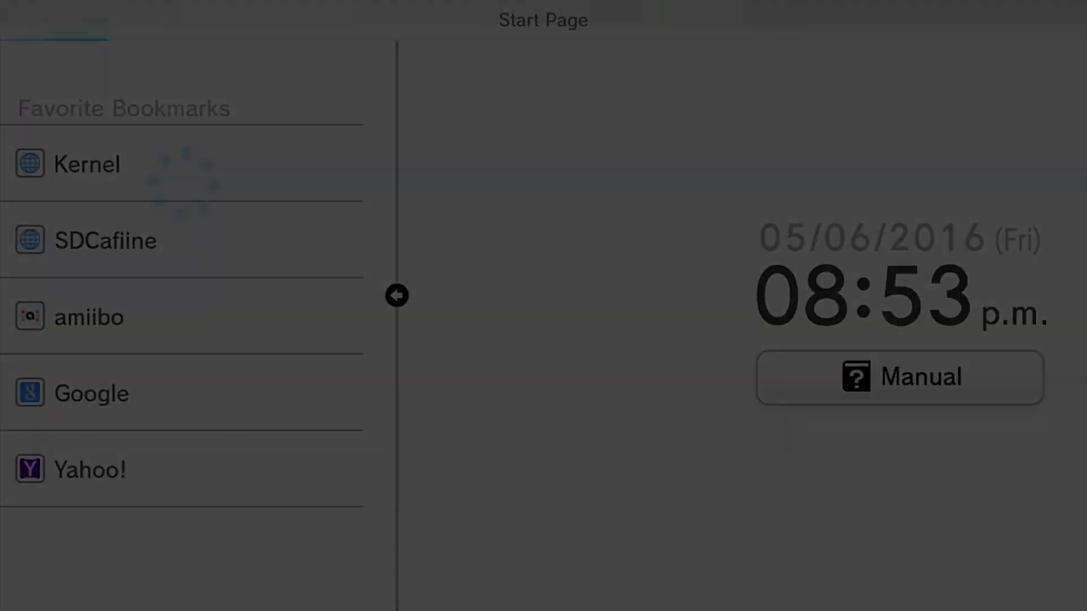
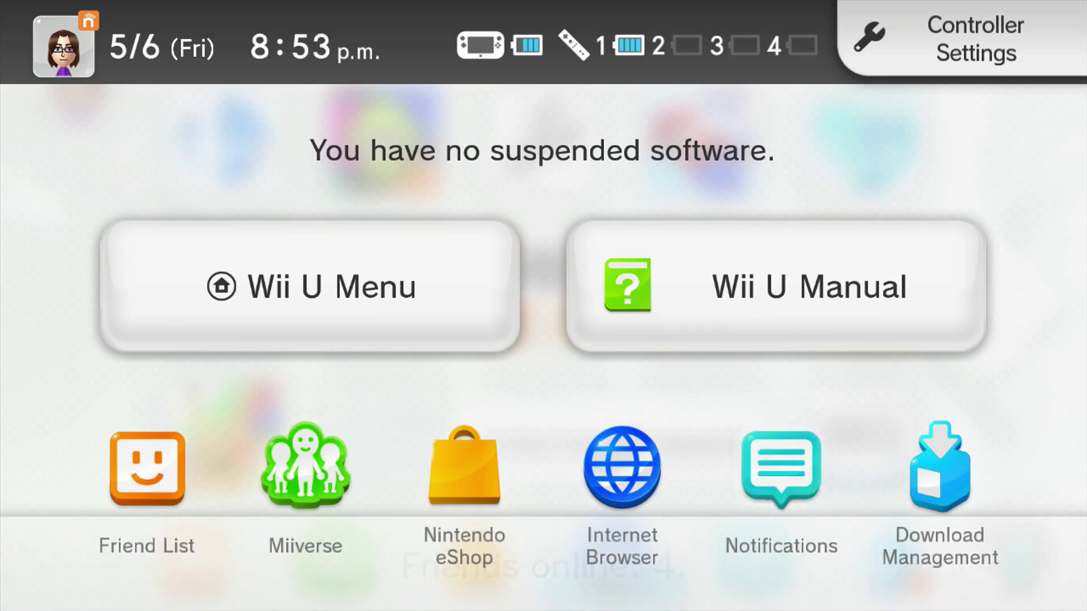
Step: Close the Internet Browser from the HOME Menu and return to the Wii U Menu's software icons
left_click(622, 467)
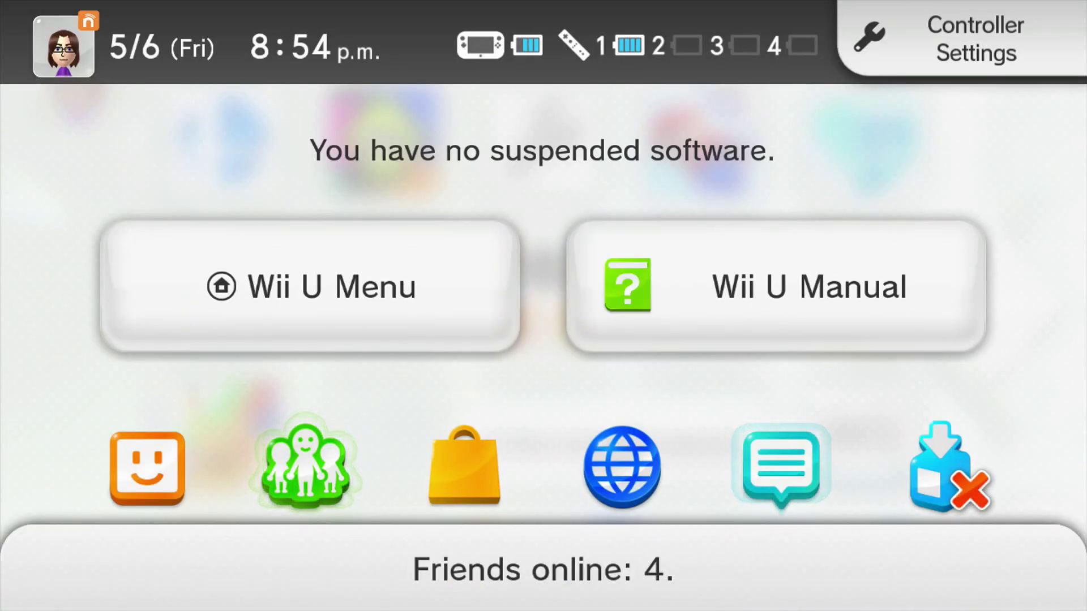
key("Return")
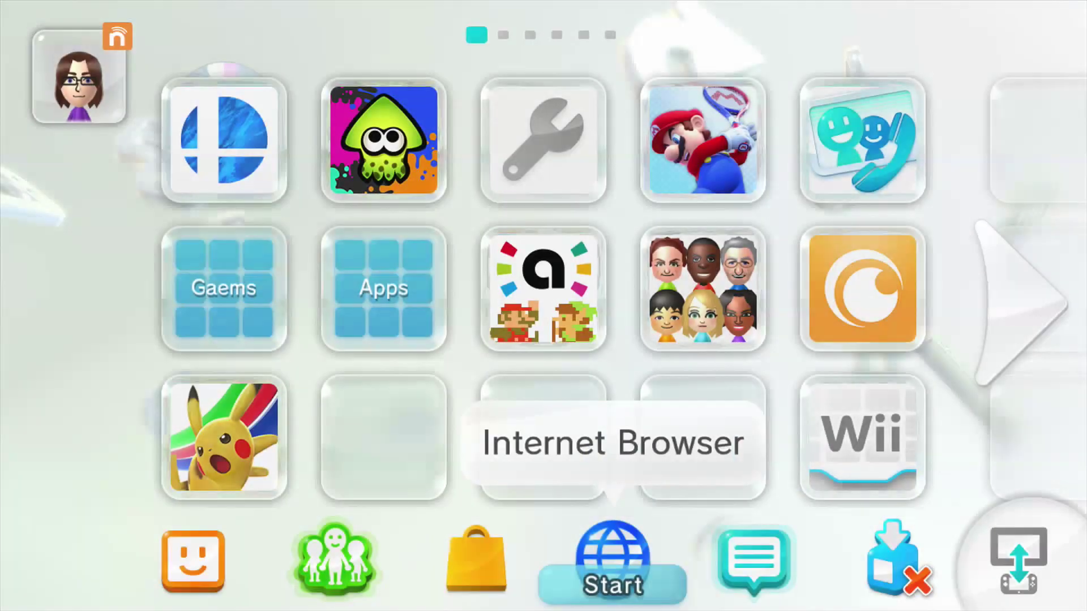